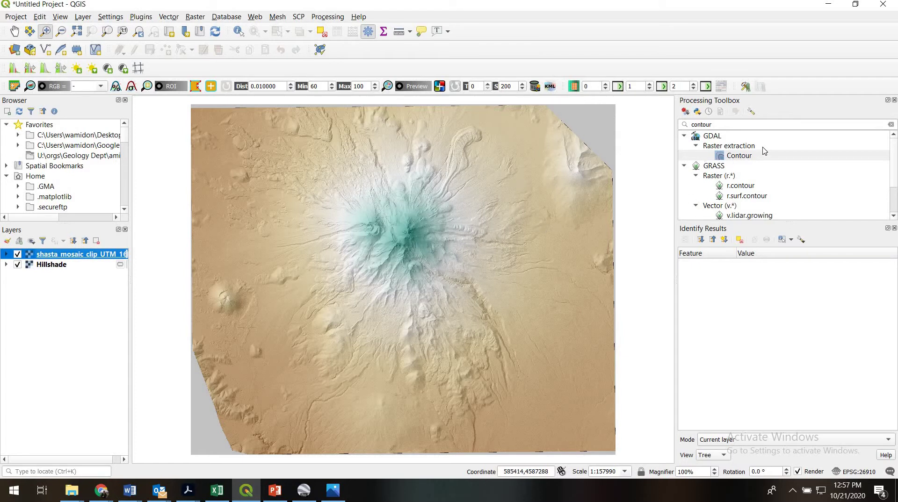
# - Open the GDAL Contour tool for the shasta_mosaic_clip_UTM_16bit layer and set the interval between contour lines to 40
pyautogui.doubleClick(739, 156)
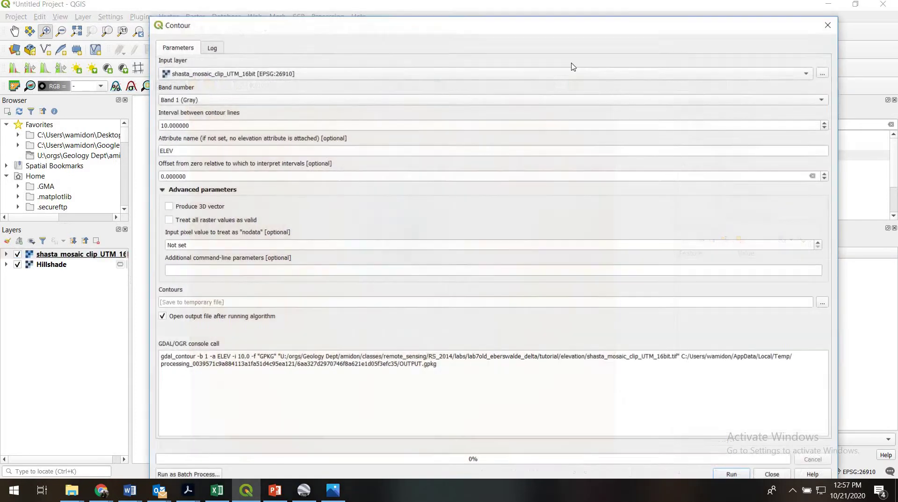
pyautogui.click(215, 75)
pyautogui.click(217, 74)
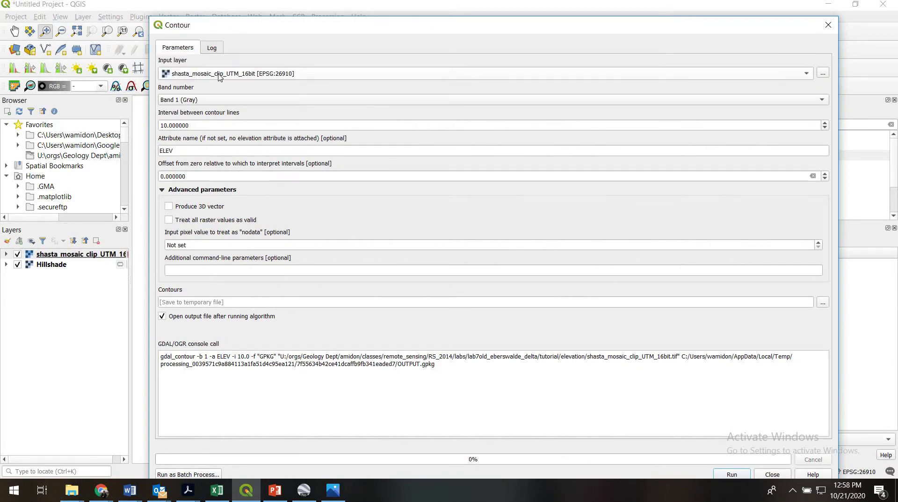
pyautogui.click(218, 75)
pyautogui.click(220, 76)
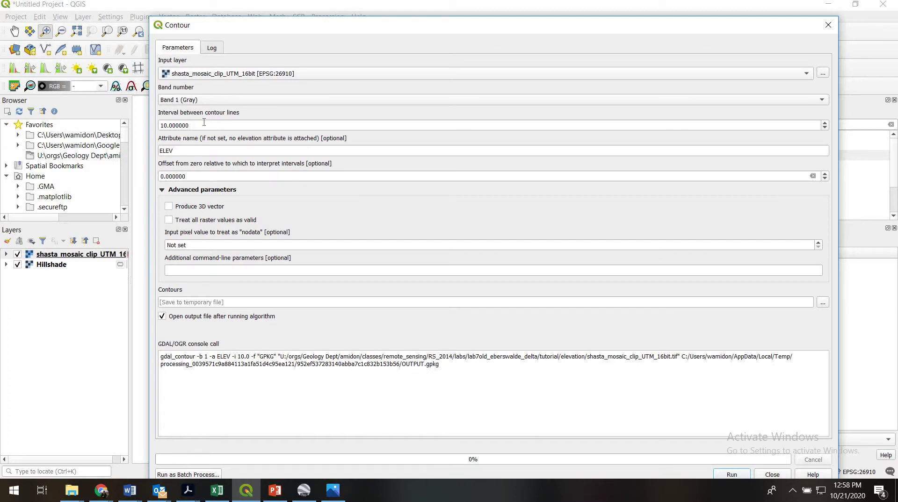
pyautogui.moveTo(276, 30); pyautogui.dragTo(322, 33)
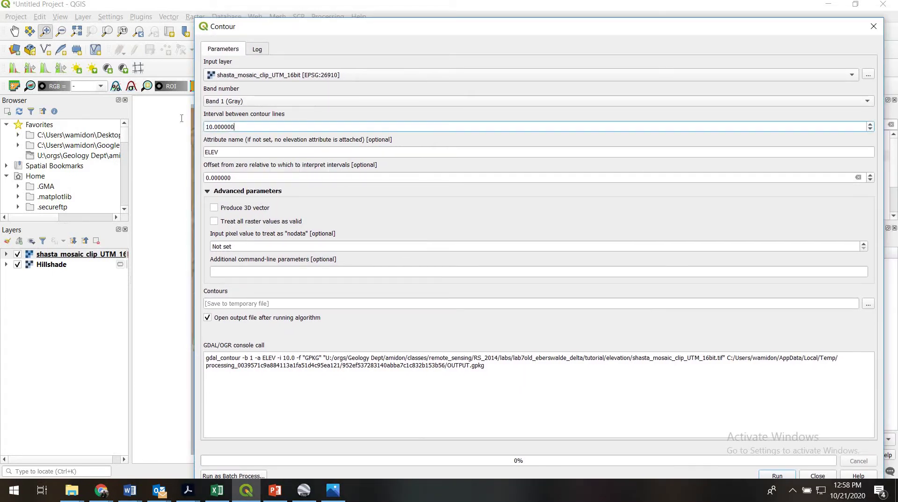
pyautogui.doubleClick(297, 127)
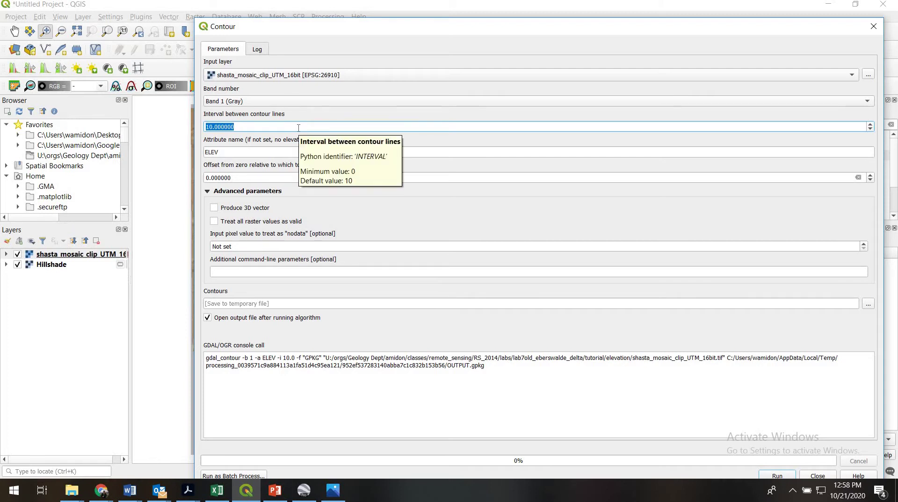
pyautogui.write('40')
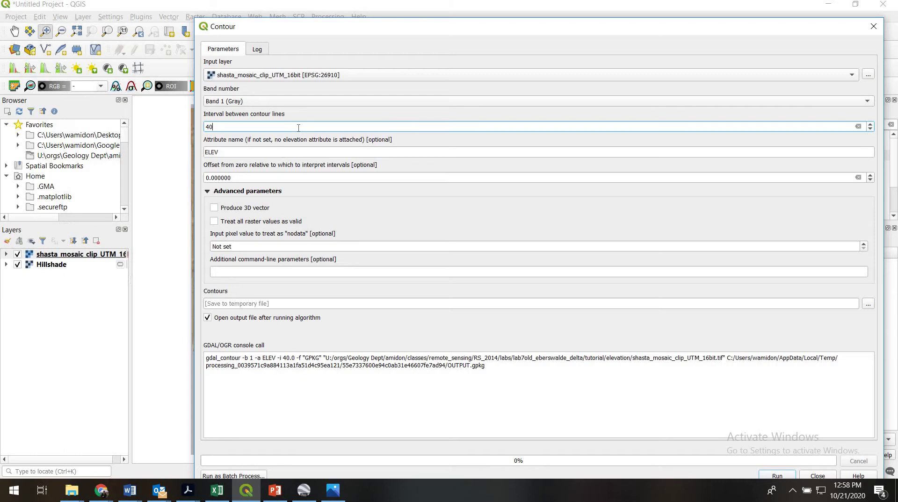
# - Review the contour tool's elevation attribute name and its offset from zero
pyautogui.click(229, 153)
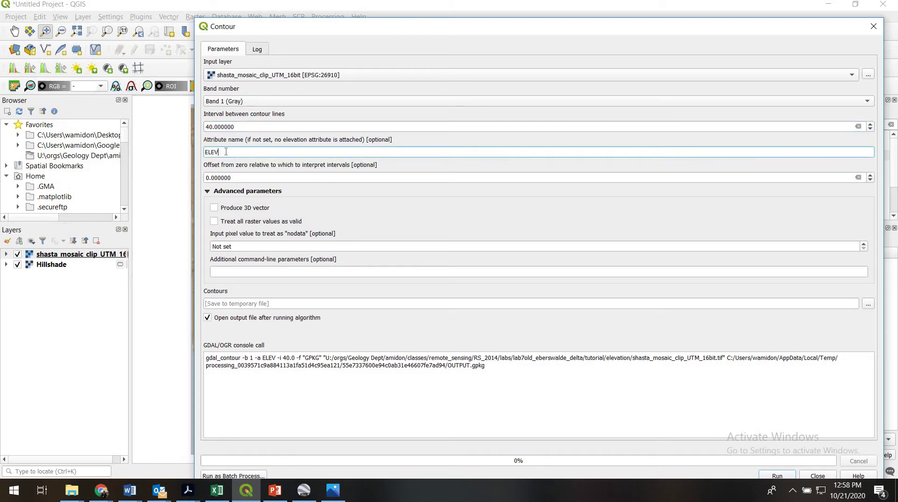
pyautogui.moveTo(195, 151)
pyautogui.mouseDown()
pyautogui.moveTo(220, 153)
pyautogui.moveTo(195, 156)
pyautogui.mouseUp()
pyautogui.click(224, 153)
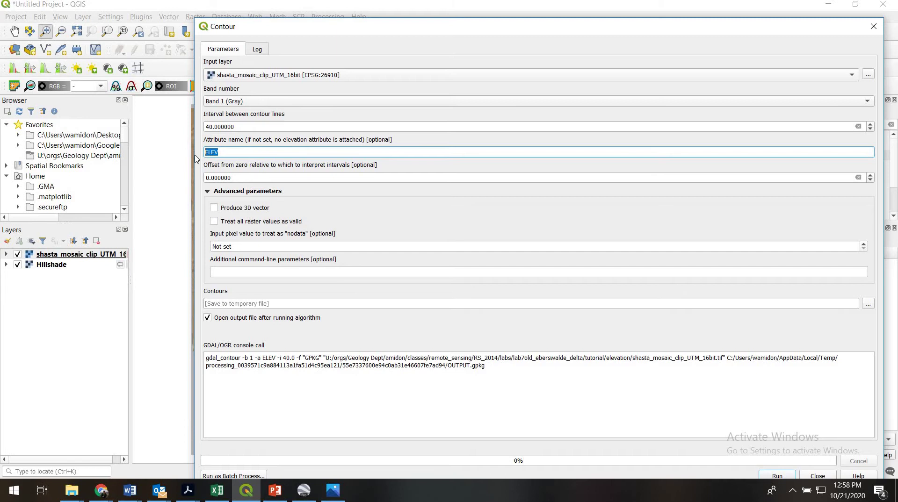
pyautogui.click(241, 154)
pyautogui.click(253, 179)
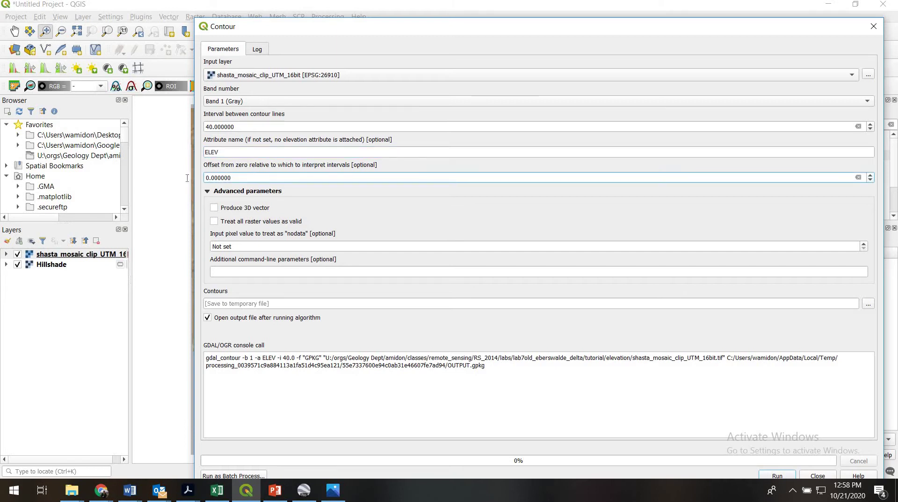
pyautogui.hotkey('ctrl', 'a')
pyautogui.click(243, 179)
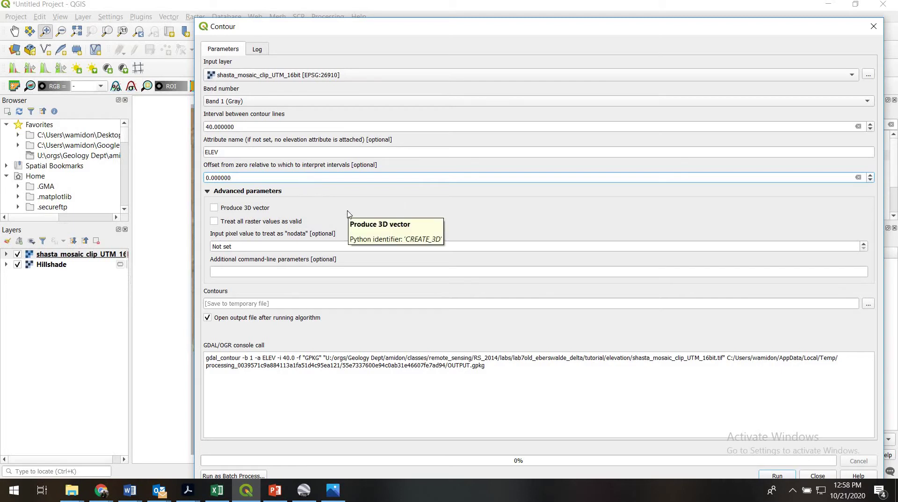
# - Set the contour output file to shasta_contour_40m_QGIS.shp in the elevation folder and run the Contour tool
pyautogui.click(868, 305)
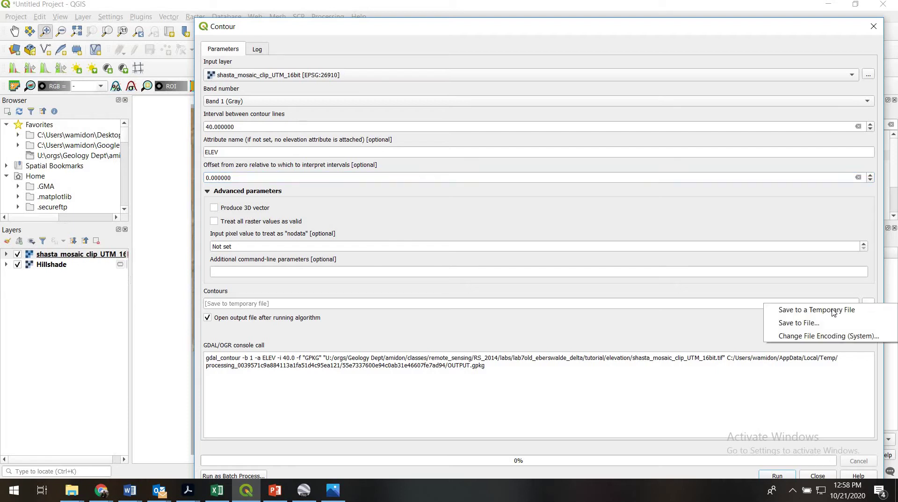
pyautogui.press('Return')
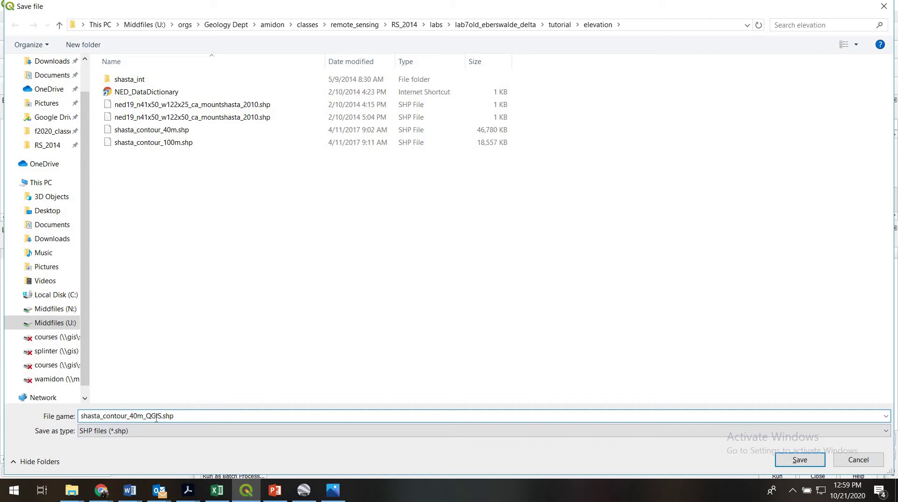
pyautogui.moveTo(161, 420); pyautogui.dragTo(178, 416)
pyautogui.click(184, 417)
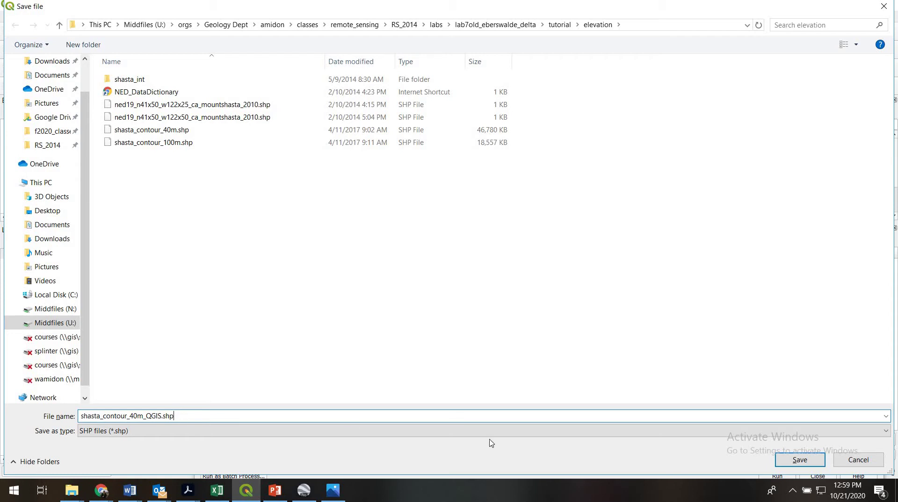
pyautogui.click(801, 461)
pyautogui.click(779, 476)
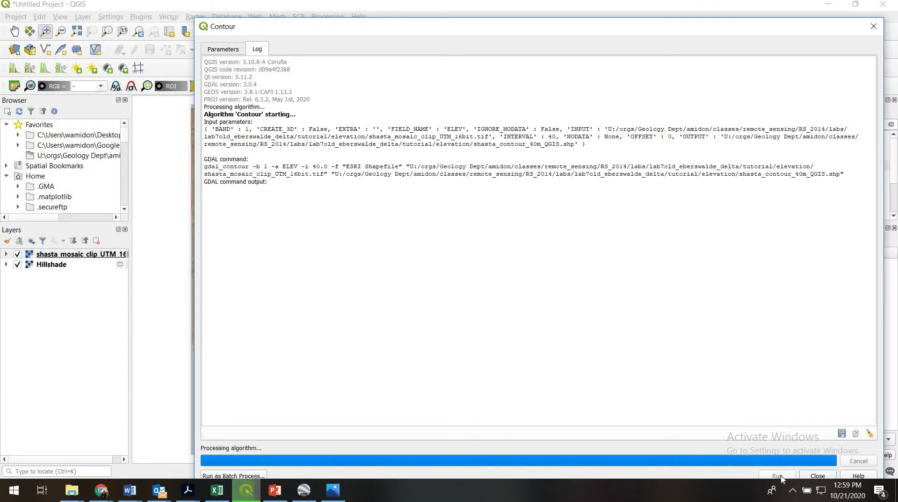
pyautogui.click(817, 476)
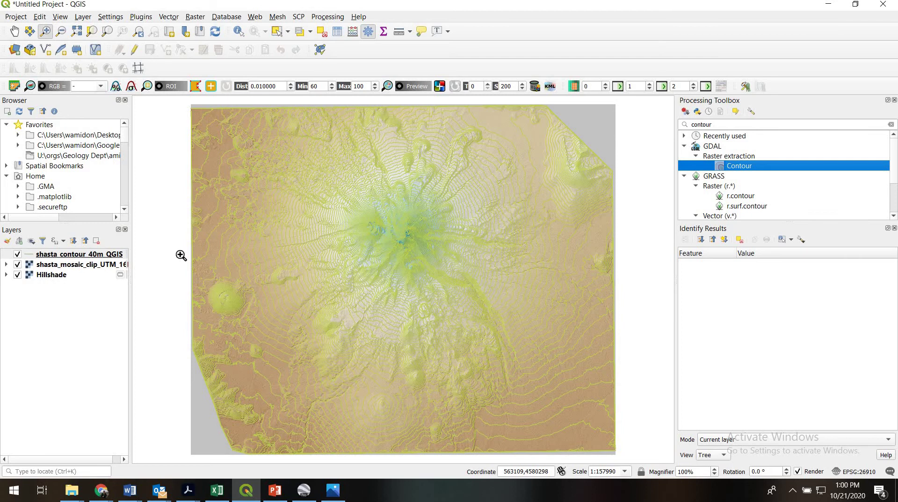
# - Style the shasta_contour_40m_QGIS layer's simple line in black with a 0.1 mm stroke width
pyautogui.click(27, 255)
pyautogui.doubleClick(27, 256)
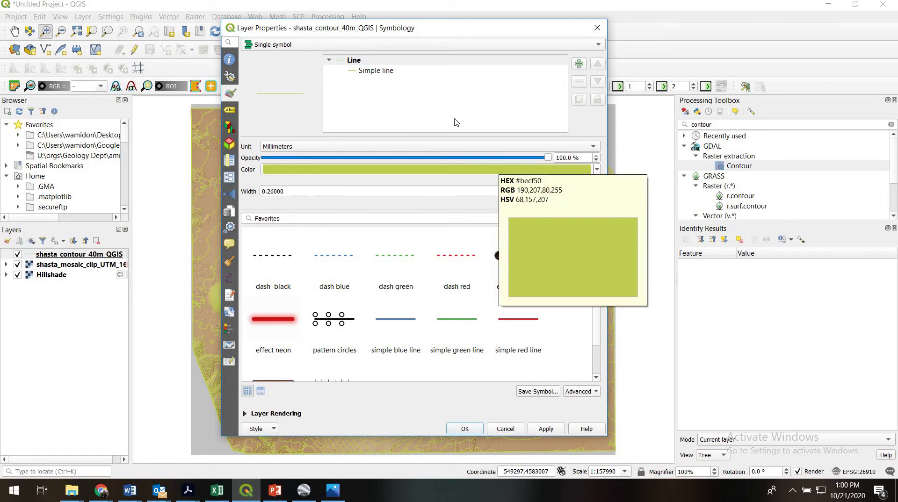
pyautogui.click(410, 73)
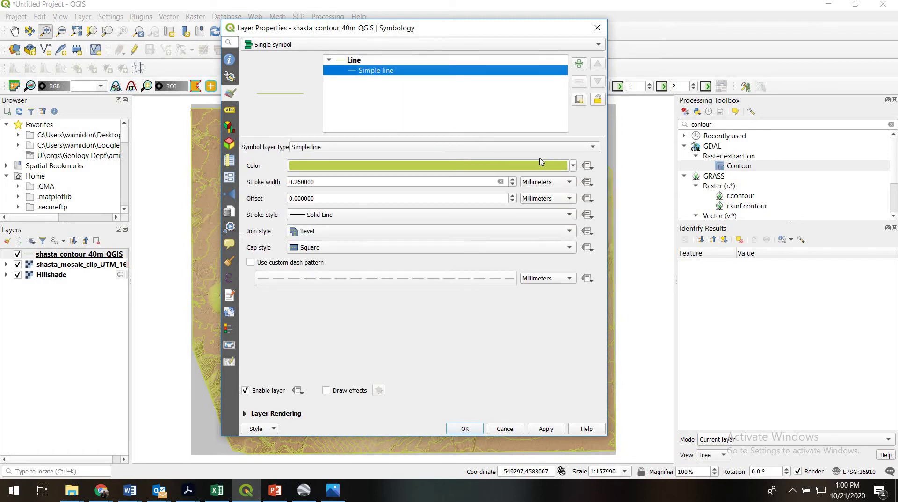
pyautogui.click(574, 166)
pyautogui.click(295, 371)
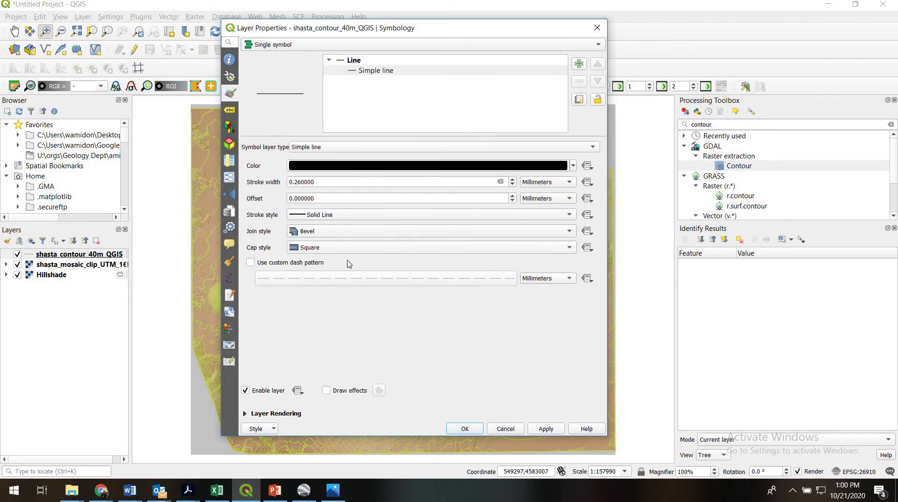
pyautogui.click(297, 183)
pyautogui.hotkey('shift', 'End')
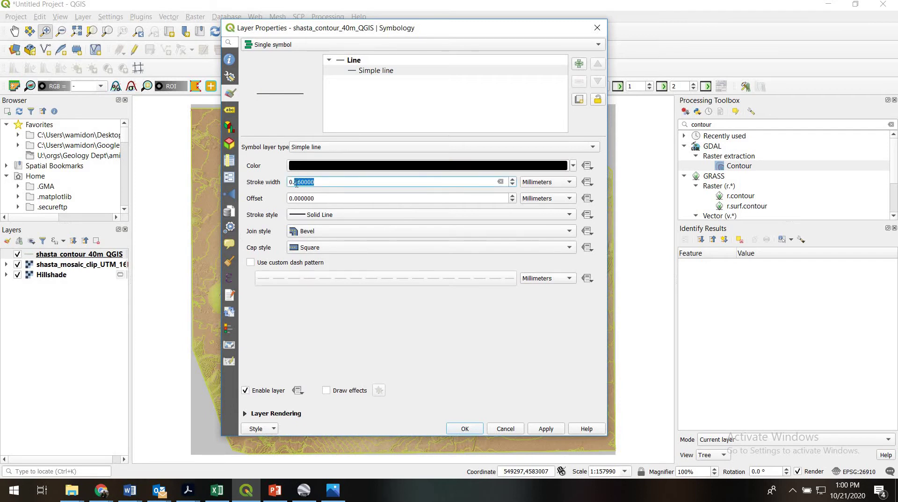
pyautogui.write('1')
pyautogui.click(465, 429)
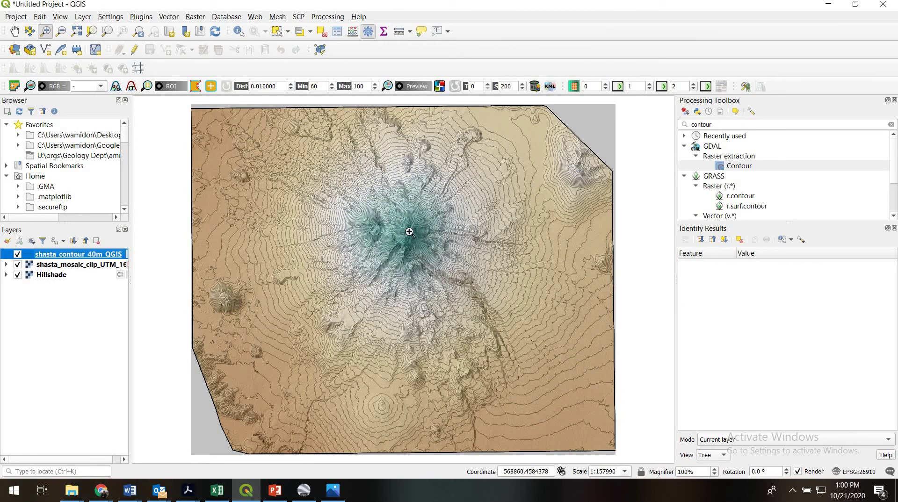
# - Identify contour lines on the upper slopes near the summit to read their elevations
pyautogui.moveTo(383, 207); pyautogui.dragTo(443, 270)
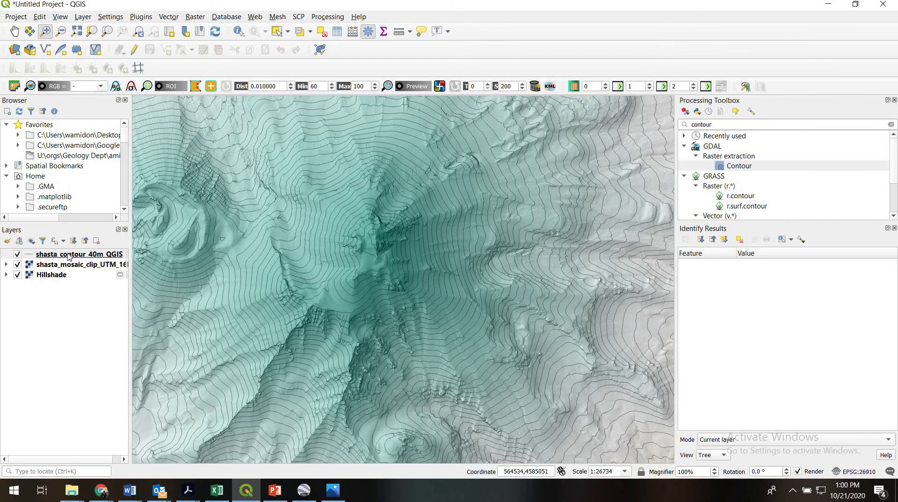
pyautogui.click(239, 31)
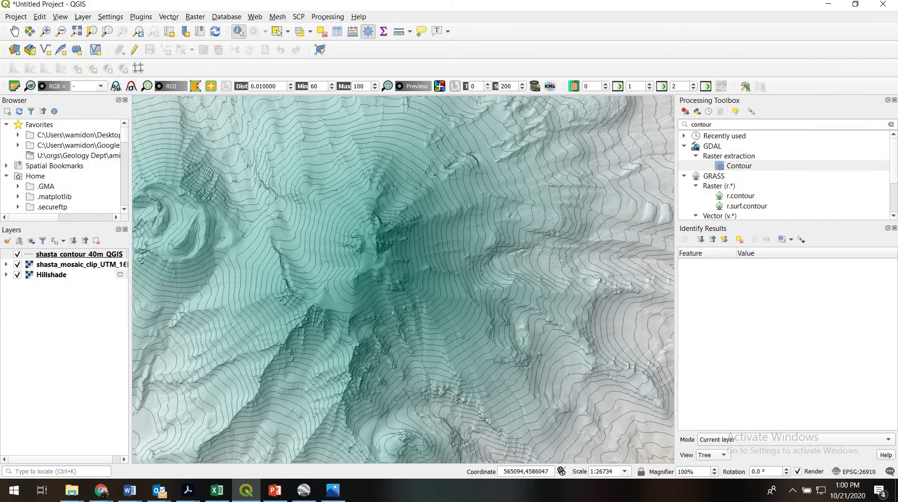
pyautogui.click(72, 257)
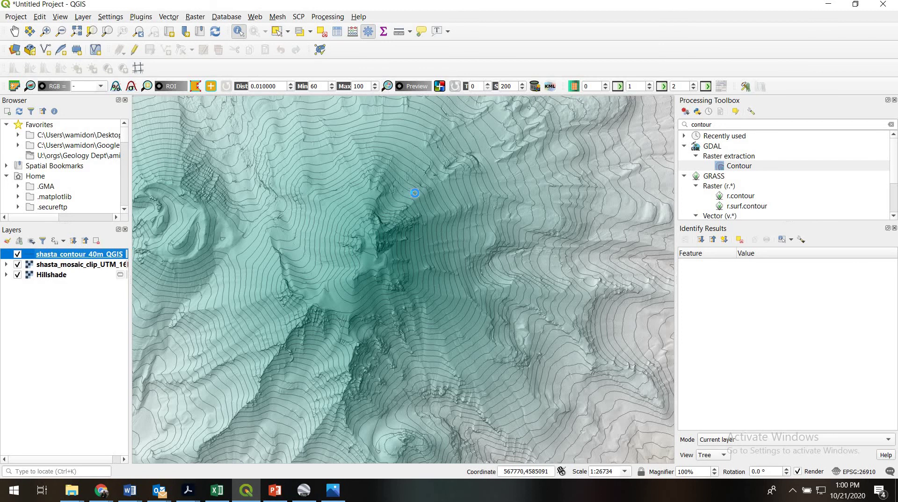
pyautogui.click(415, 193)
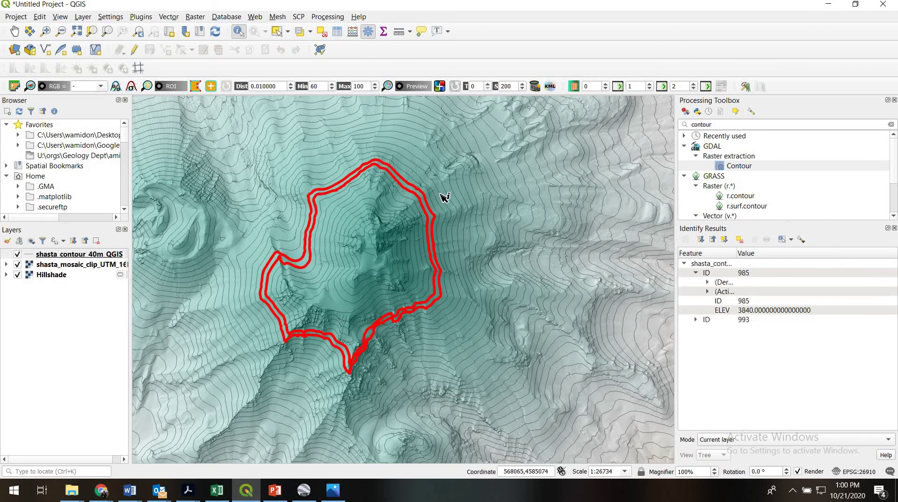
pyautogui.click(444, 198)
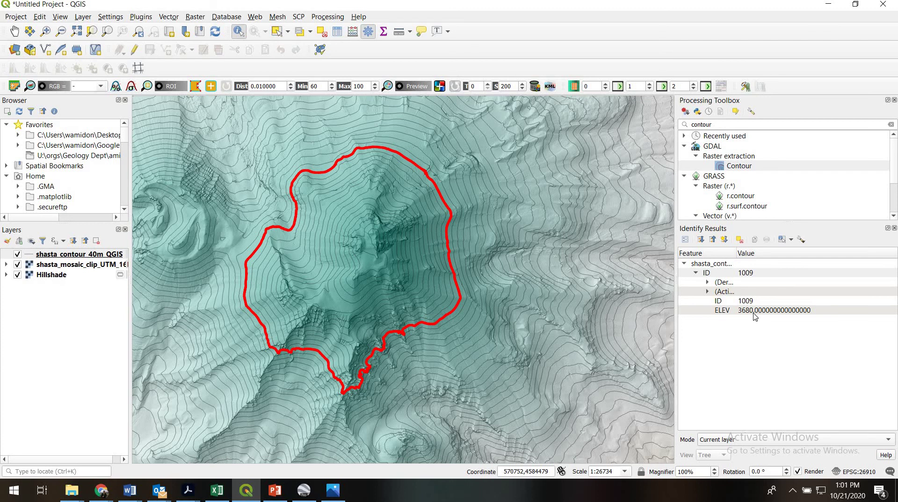
# - Add single labels to the shasta_contour_40m_QGIS layer using the ELEV field at a text size of 7 points
pyautogui.rightClick(91, 256)
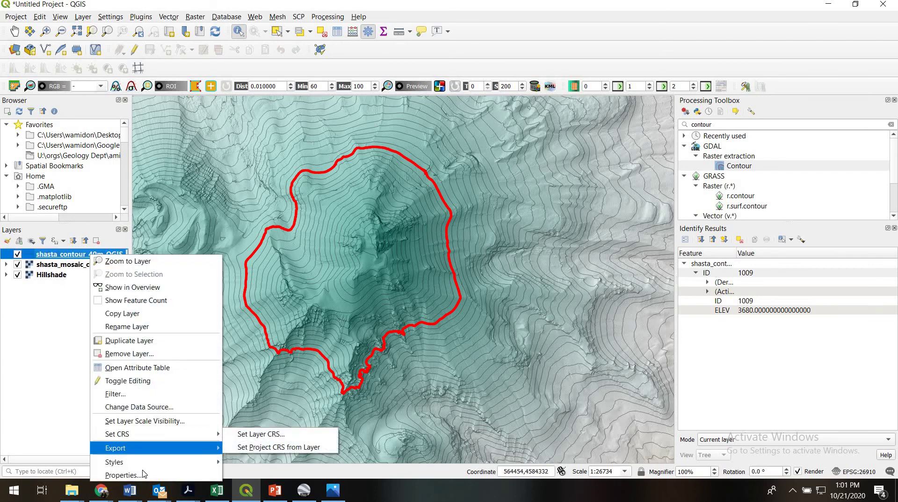
pyautogui.click(140, 474)
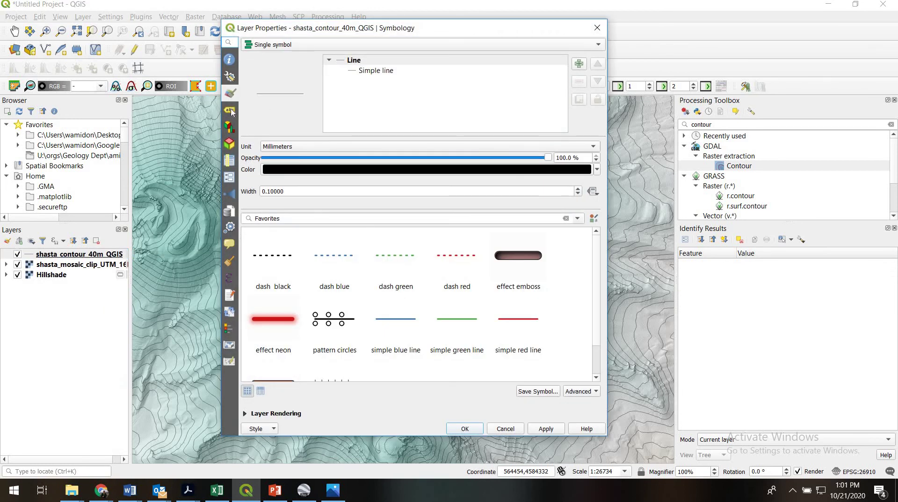
pyautogui.click(231, 112)
pyautogui.click(529, 46)
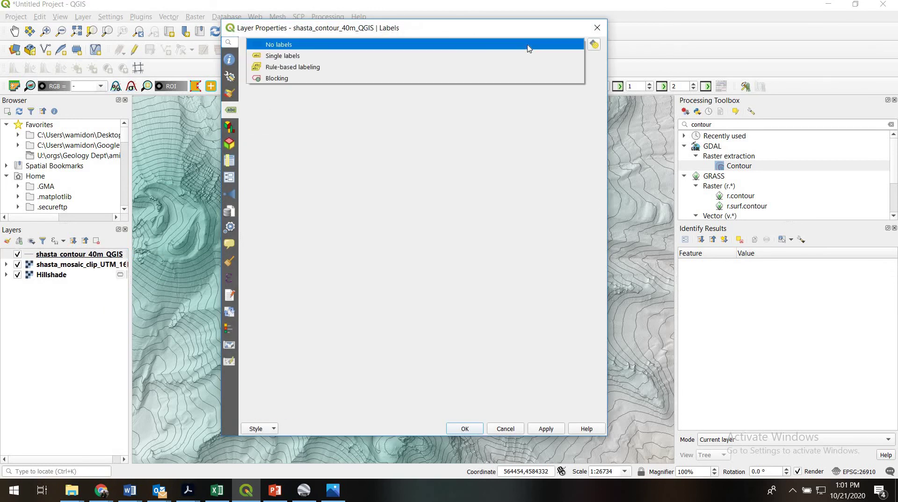
pyautogui.click(499, 57)
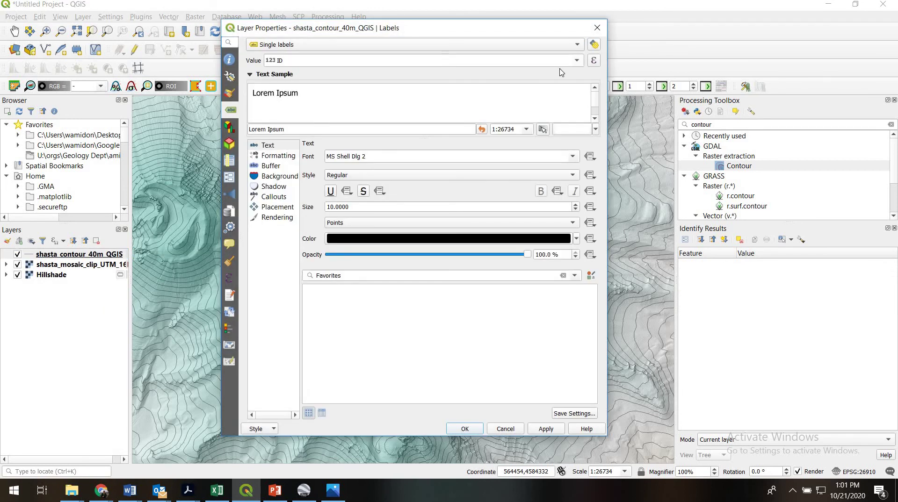
pyautogui.click(580, 61)
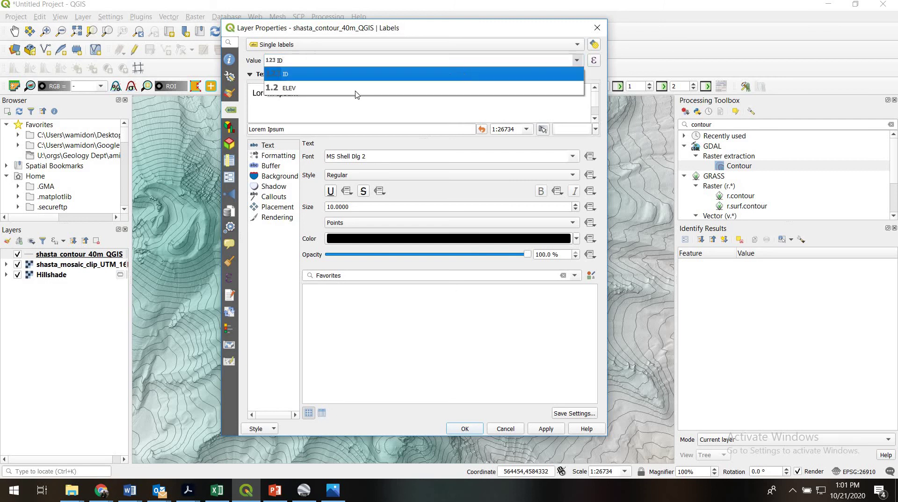
pyautogui.click(312, 91)
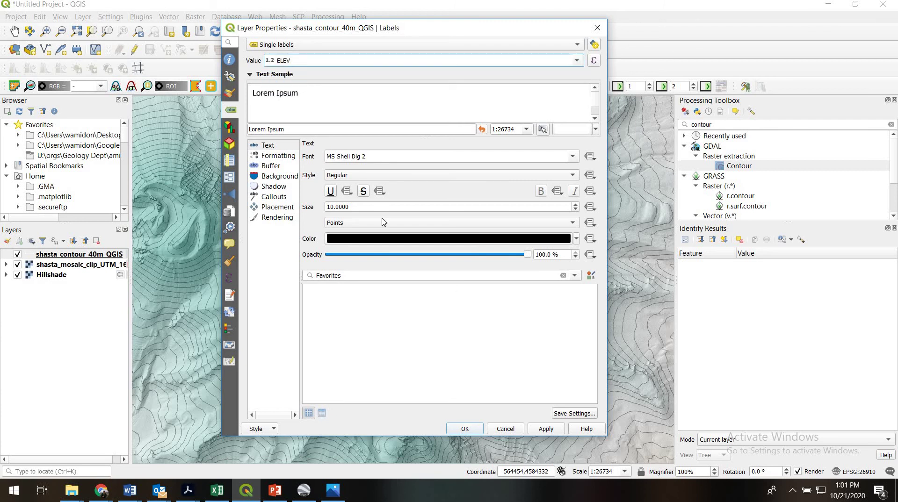
pyautogui.doubleClick(322, 206)
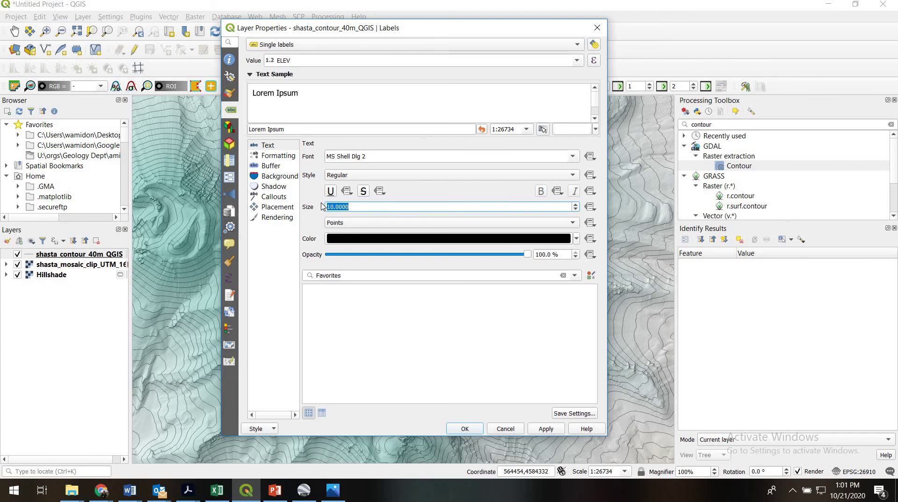
pyautogui.write('7')
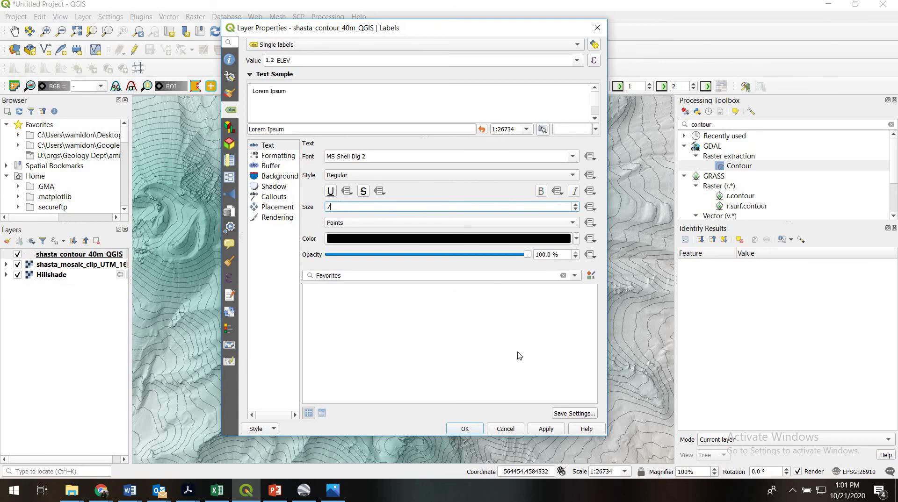
pyautogui.click(465, 429)
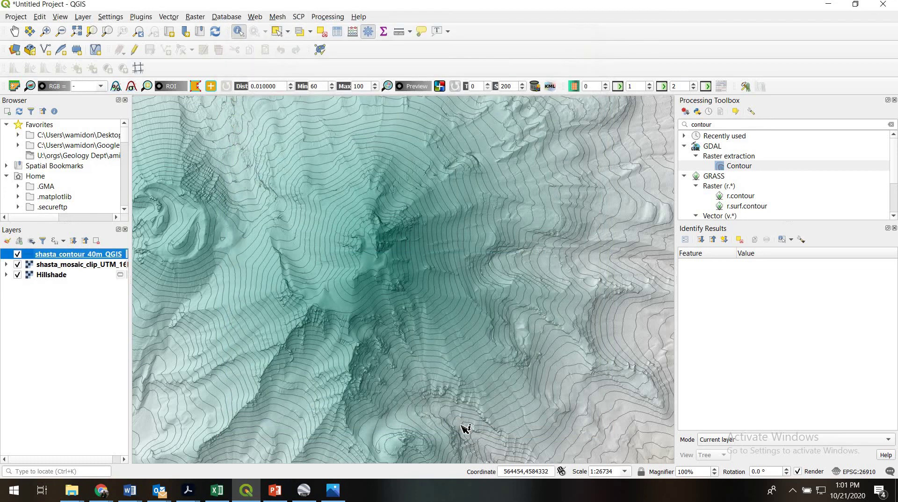